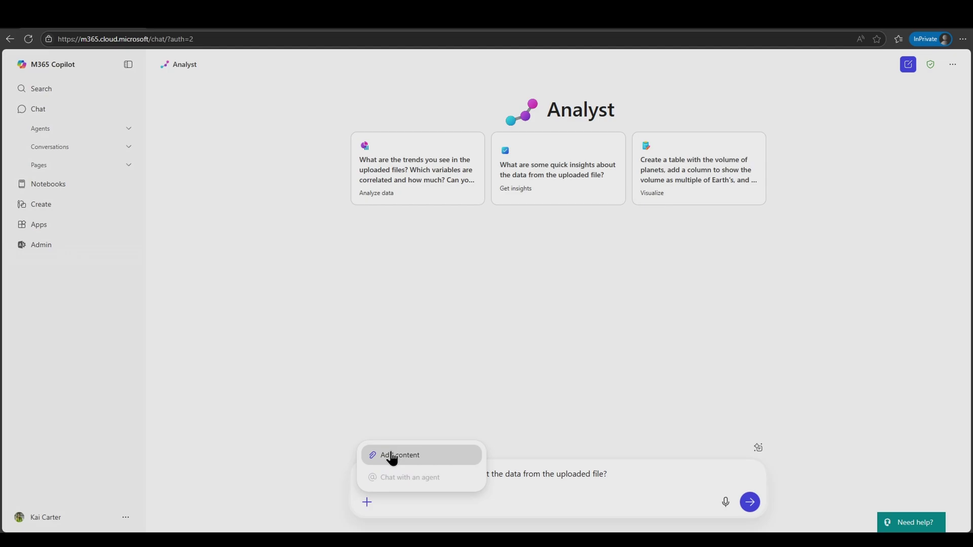
Attach Demo Data.xlsx to the prompt and send the quick-insights question to Analyst
click(391, 458)
click(449, 337)
click(751, 502)
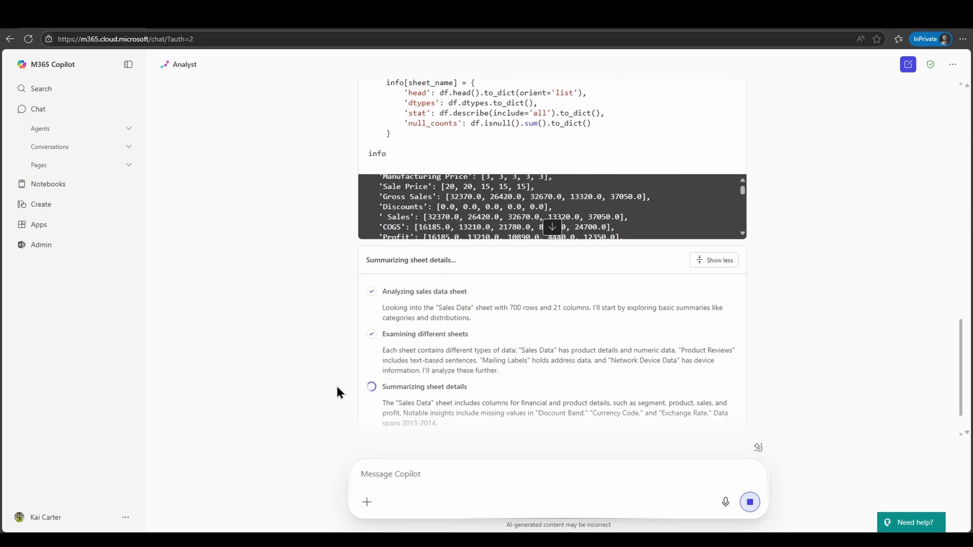
Scroll through Analyst's Regional Sales, Product Performance and Sentiment charts as the answer finishes
middle_click(337, 387)
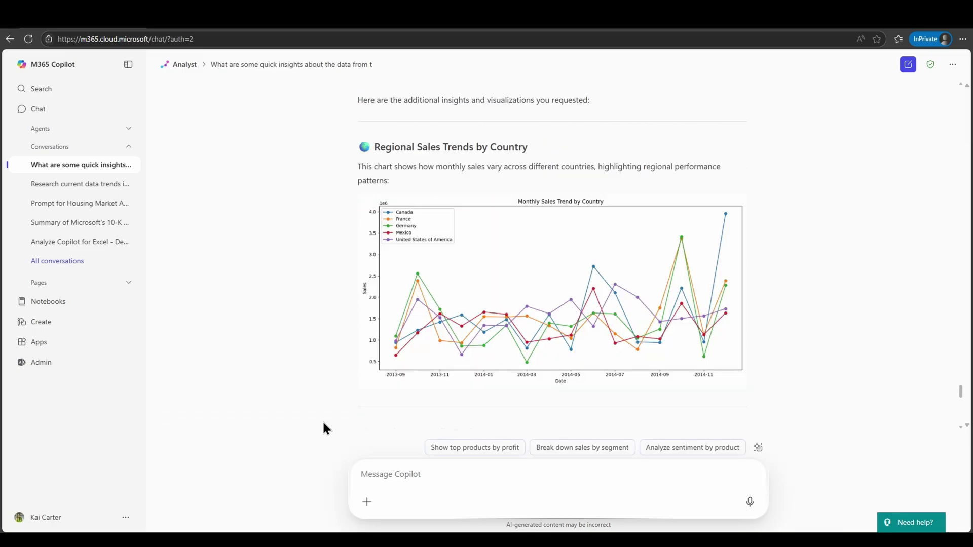
scroll(327, 422, down, 4)
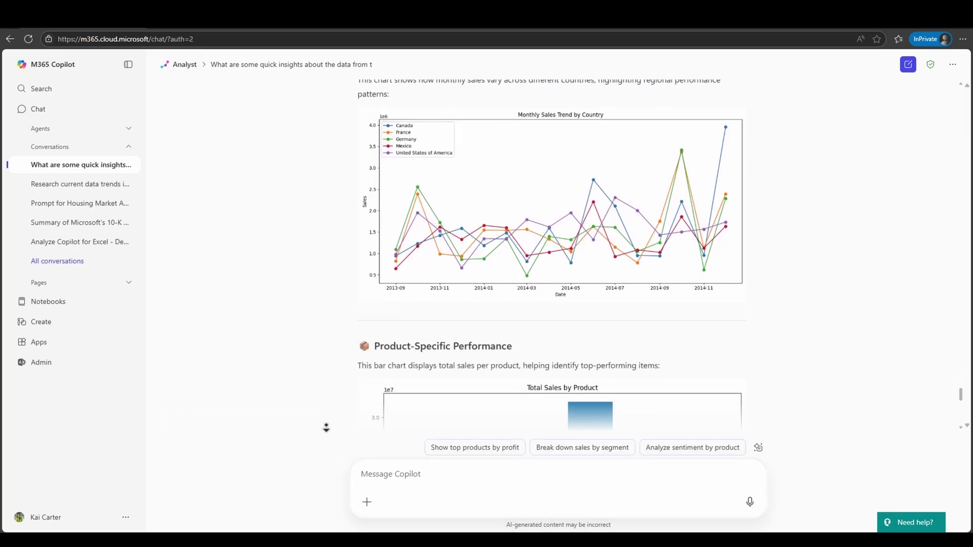
scroll(326, 428, down, 6)
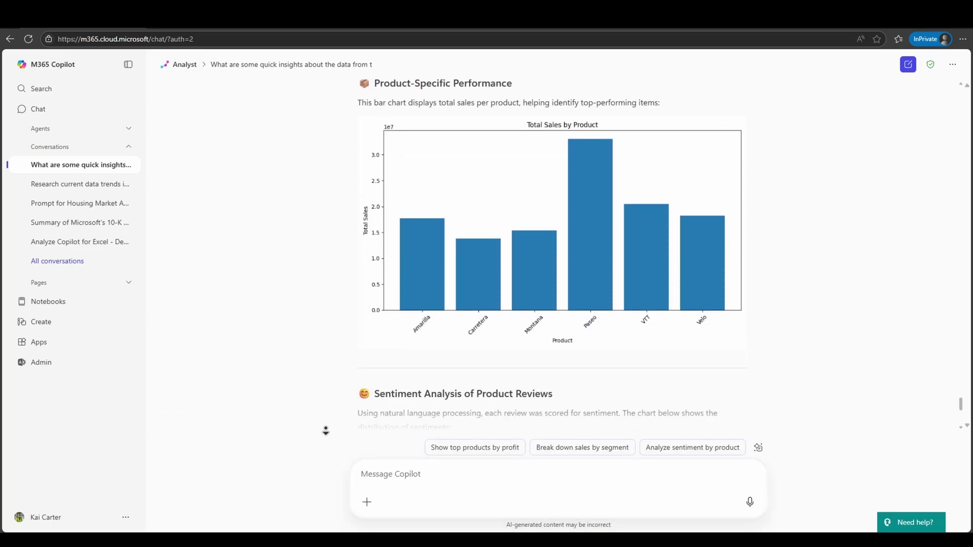
scroll(326, 431, down, 3)
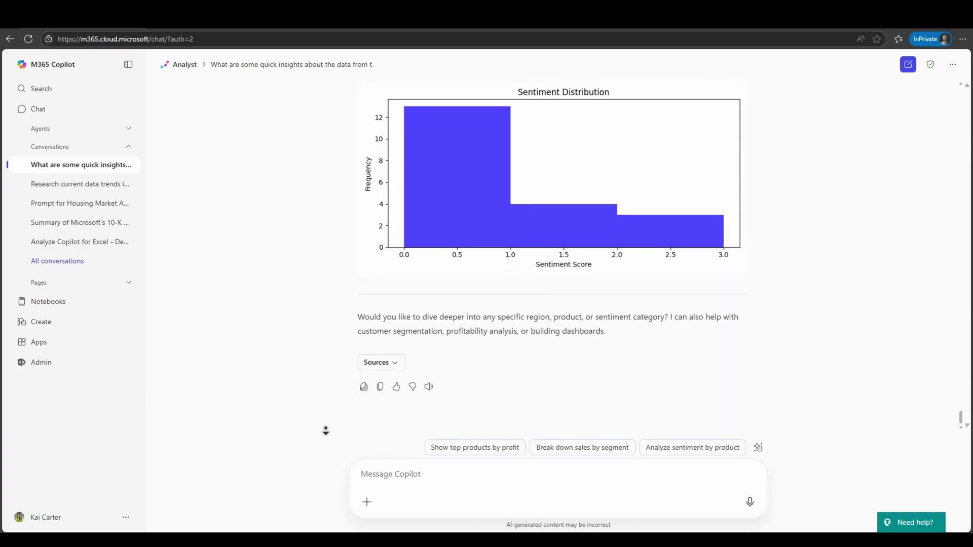
middle_click(325, 431)
Reply 'Yes' to Analyst's offer to dig deeper into the data
click(481, 479)
text(Yes)
key(Return)
Review the new top region-product sales and review sentiment breakdown
middle_click(322, 398)
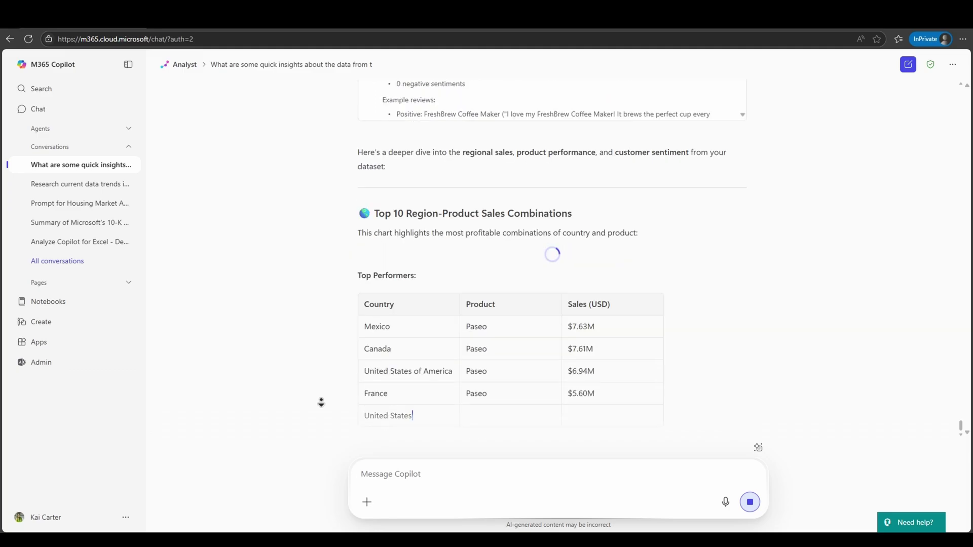
middle_click(322, 366)
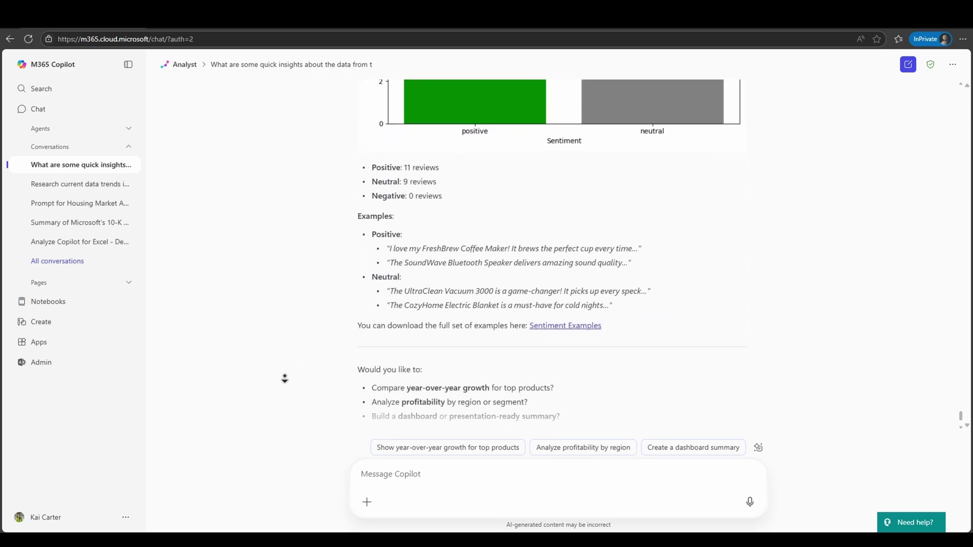
click(234, 426)
click(404, 472)
Reply 'yes' for the product revenue dashboard, then draft 'Export this data to both a powerpoint and pdf document'
text(yes)
key(Return)
middle_click(294, 403)
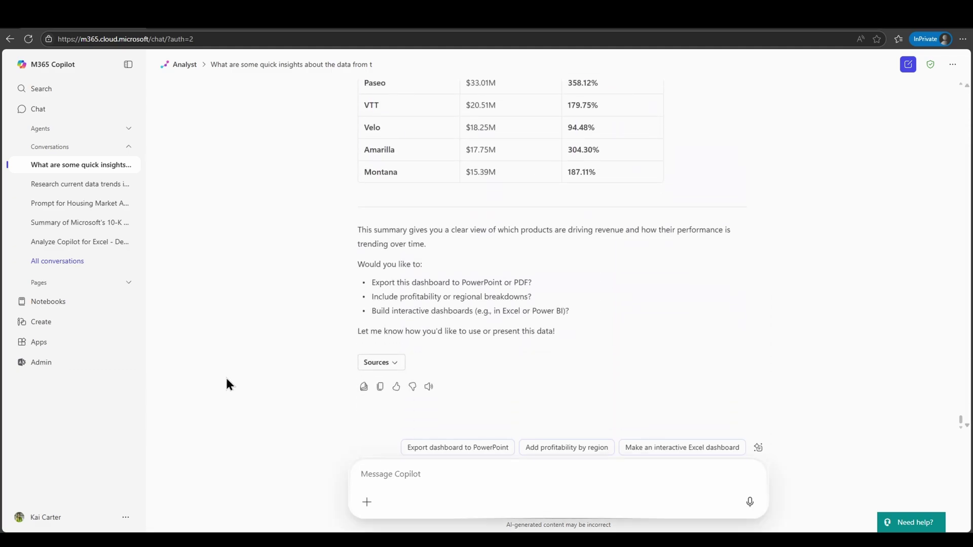
text(Export this data to both a powerpoint and pdf)
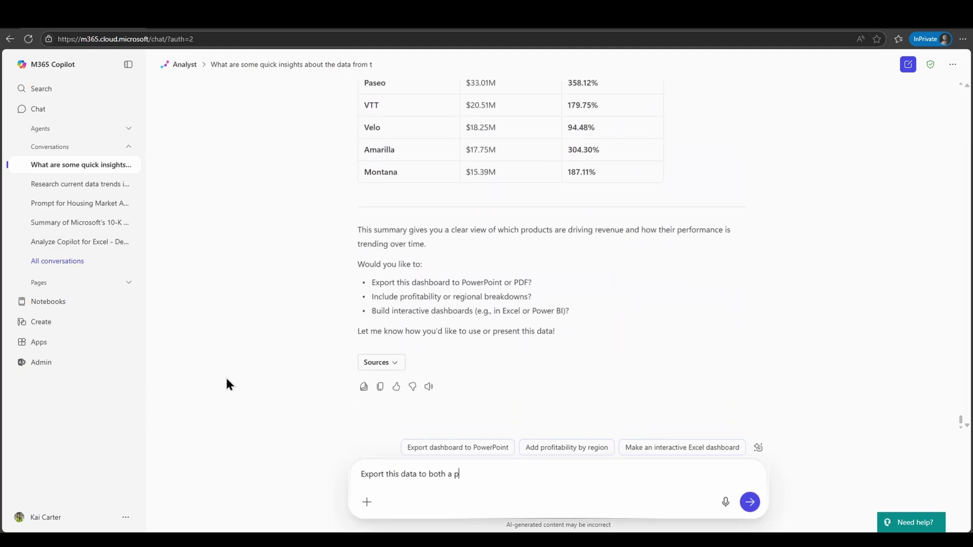
text( document)
Send the request to export the product data as PowerPoint and PDF
key(Return)
middle_click(326, 354)
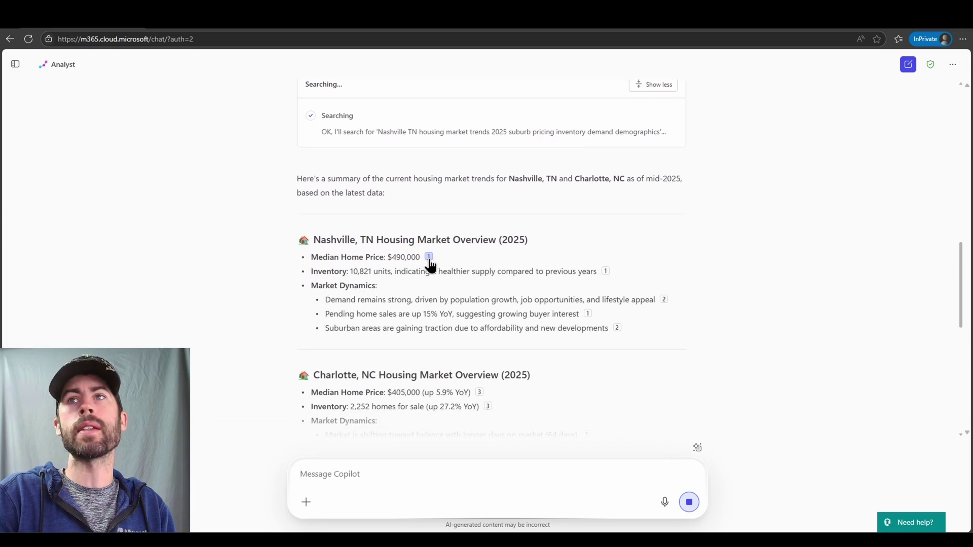
Scroll through the Nashville and Charlotte suburb ratings down to the Franklin and Tega Cay recommendations
mouse_move(428, 260)
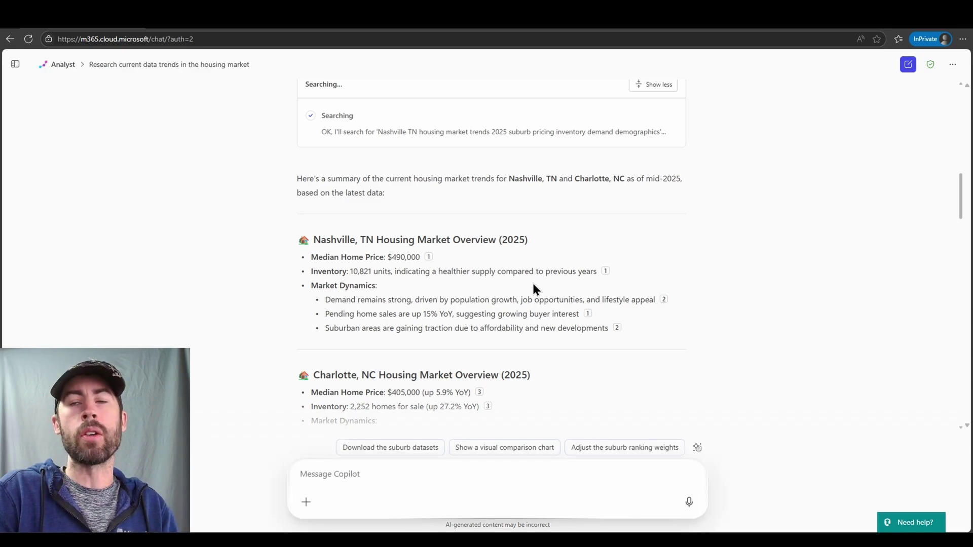
scroll(533, 288, down, 3)
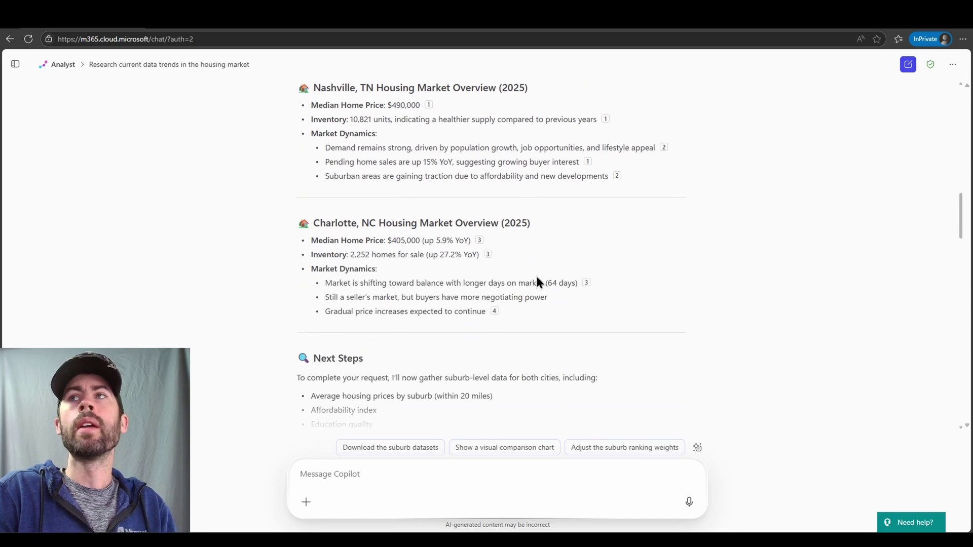
scroll(544, 286, down, 4)
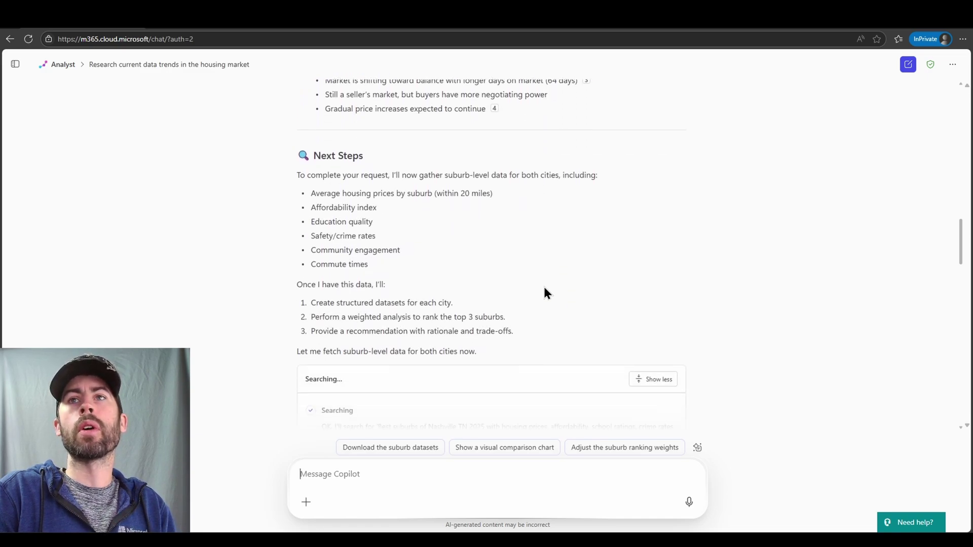
scroll(544, 288, down, 8)
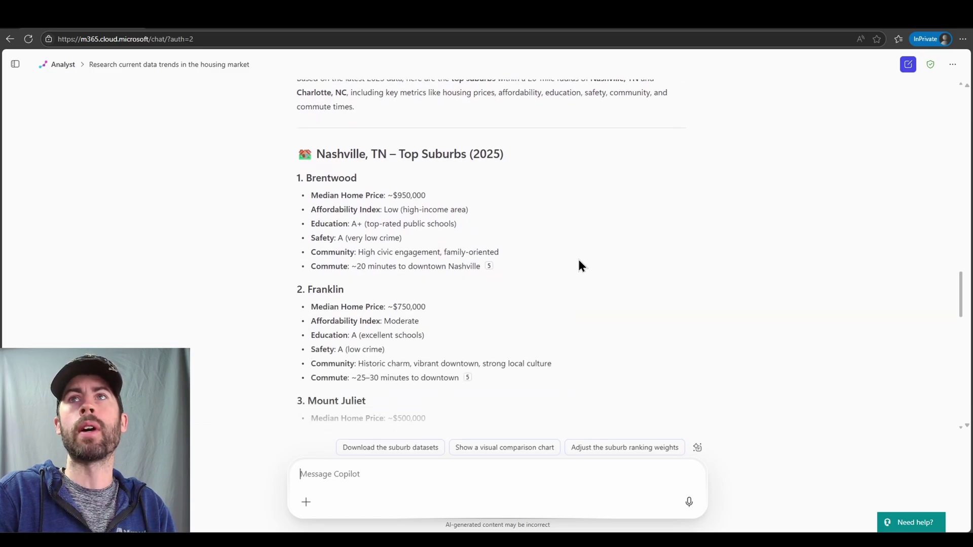
scroll(579, 261, down, 1)
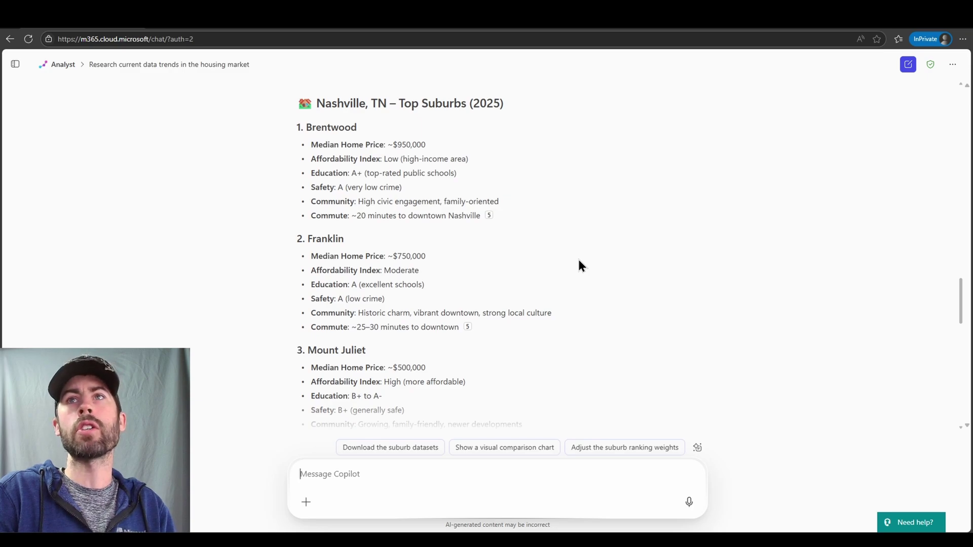
scroll(579, 261, down, 1)
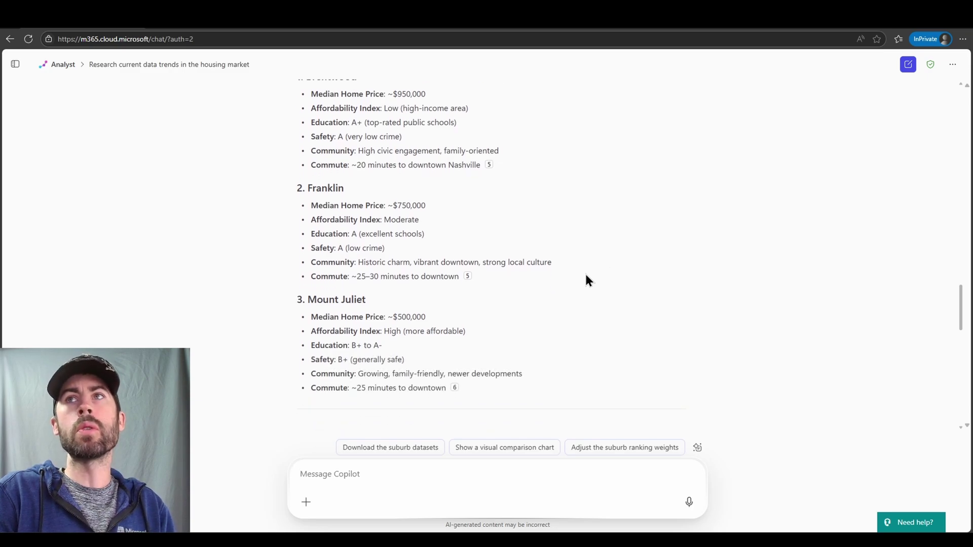
scroll(566, 281, down, 6)
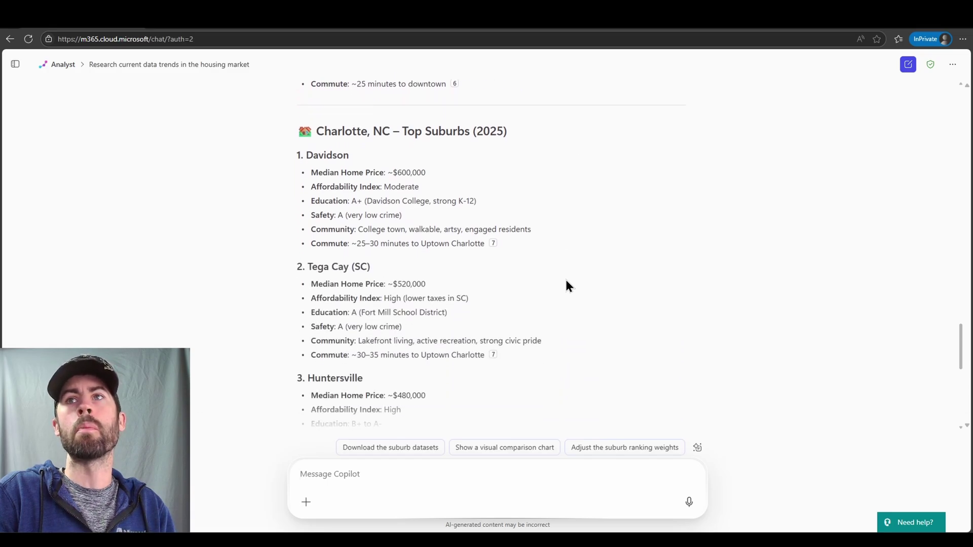
scroll(566, 281, down, 7)
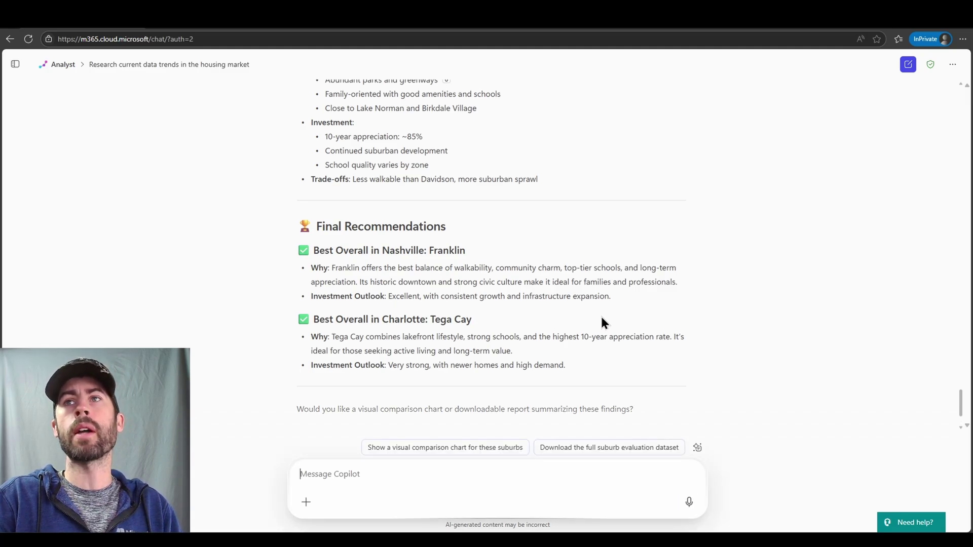
Scroll up and back down to compare the Final Recommendations with earlier suburb picks
scroll(603, 319, up, 15)
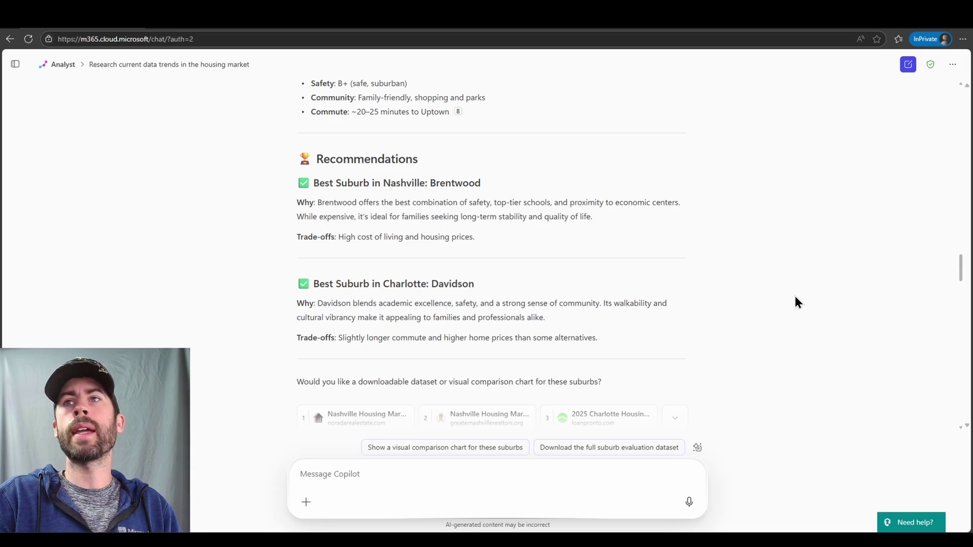
scroll(782, 301, down, 10)
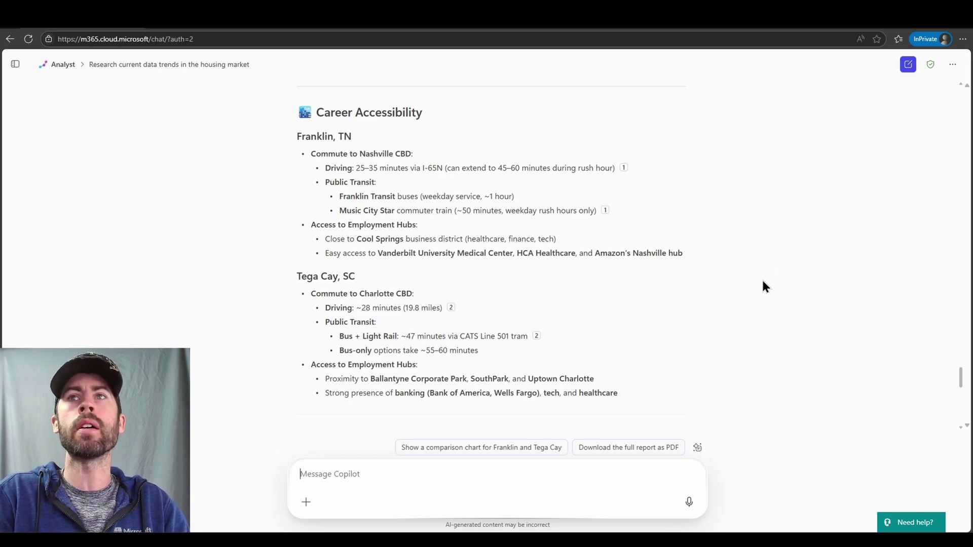
Scroll through the Career Accessibility and Economic Resilience sections for Franklin and Tega Cay
scroll(762, 282, down, 1)
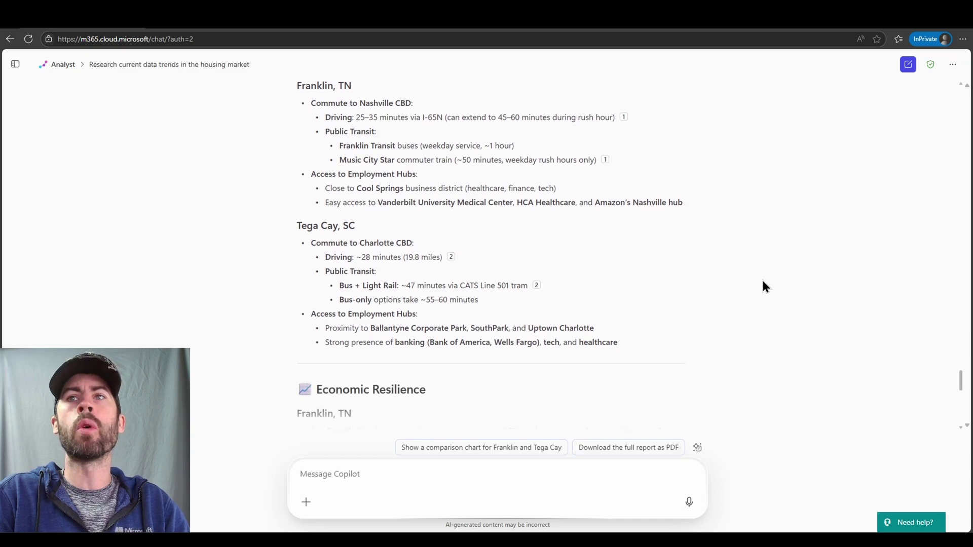
scroll(762, 281, down, 5)
scroll(764, 285, down, 1)
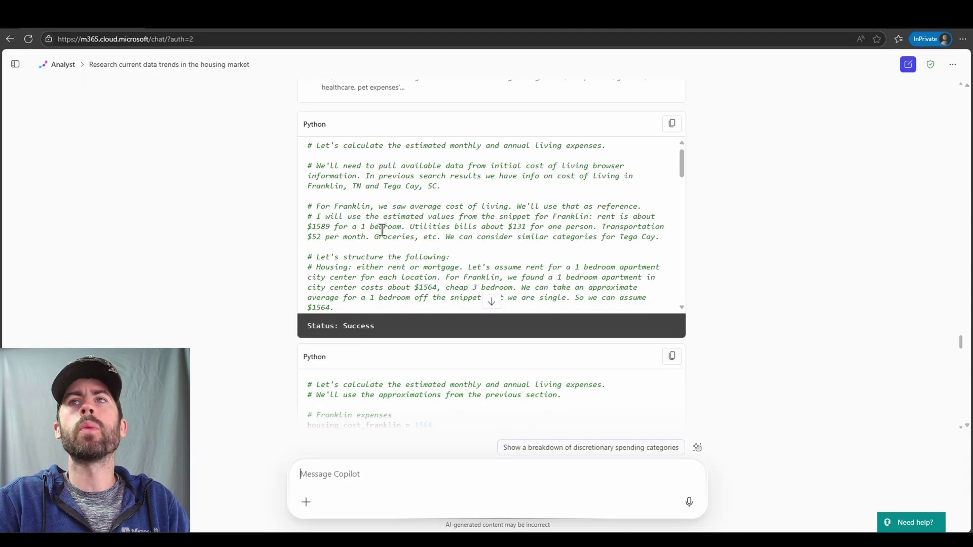
scroll(381, 230, down, 5)
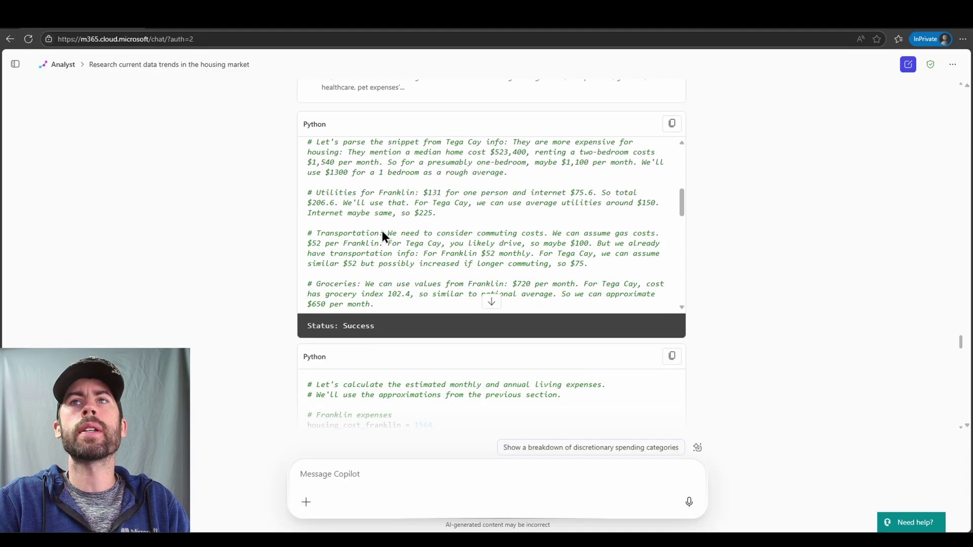
scroll(381, 230, down, 5)
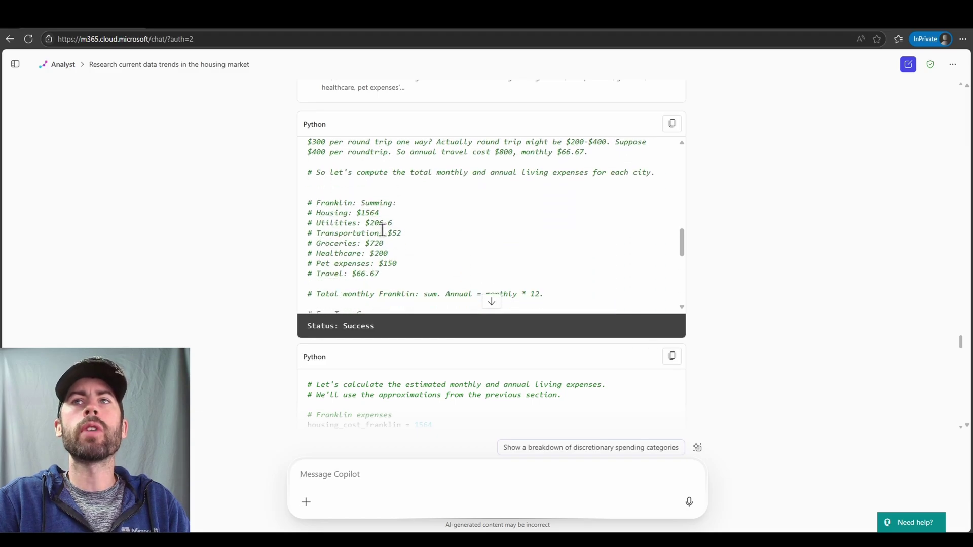
scroll(385, 231, down, 5)
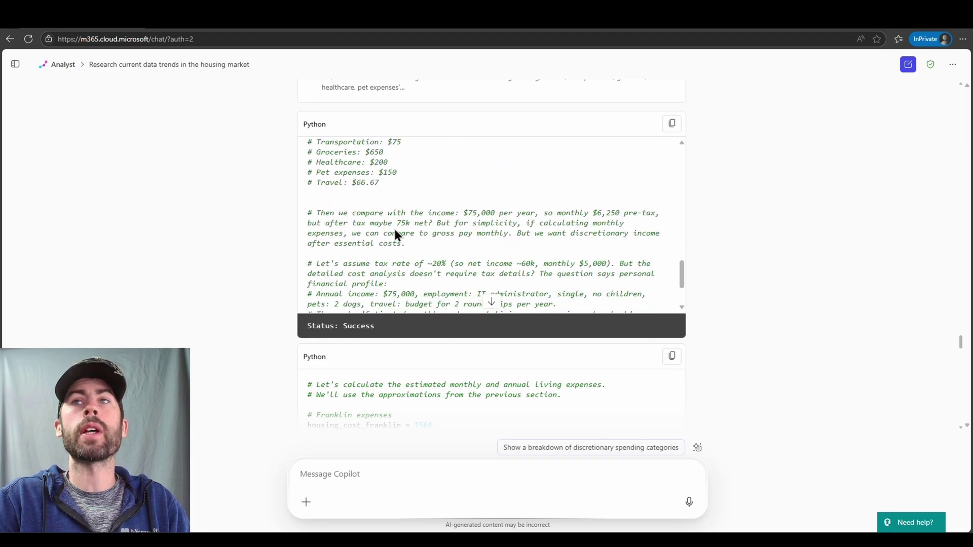
scroll(276, 273, down, 4)
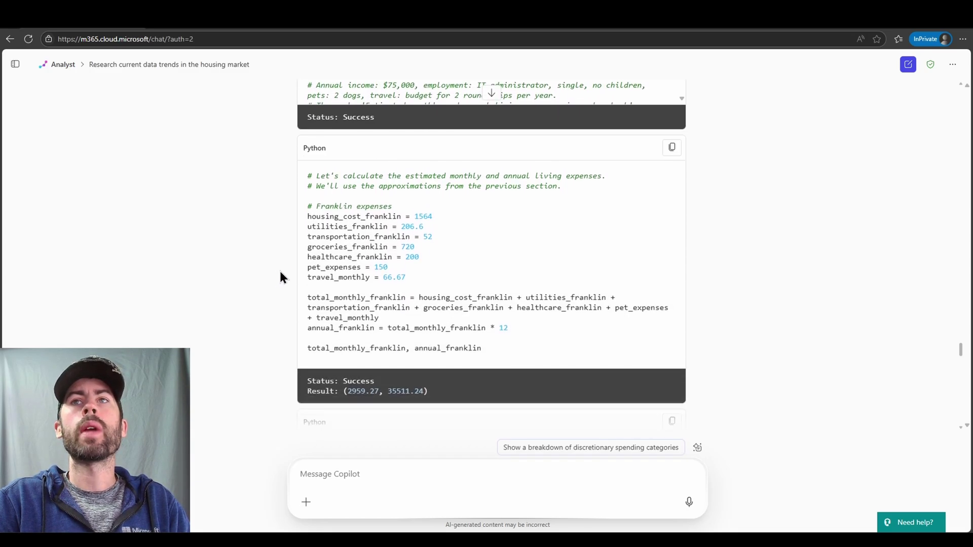
scroll(281, 271, down, 5)
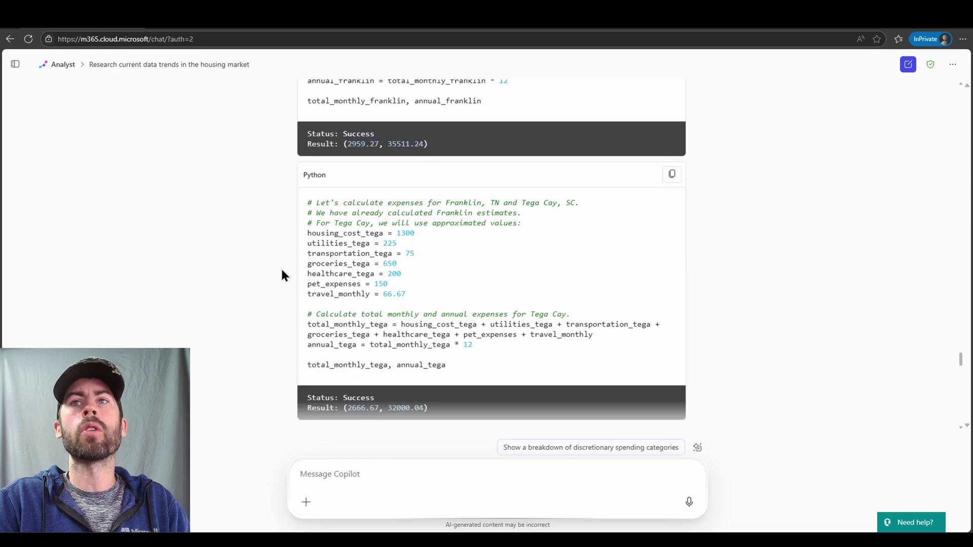
scroll(282, 274, down, 2)
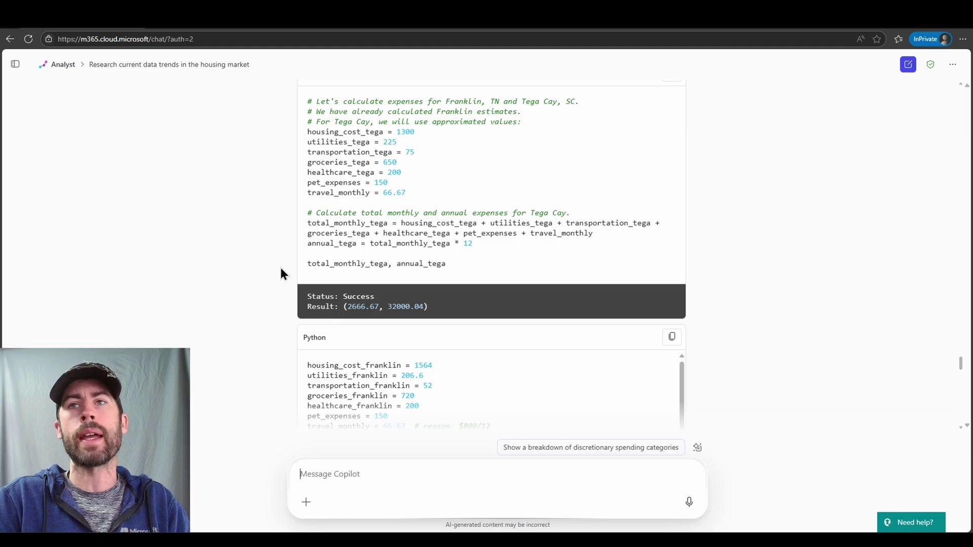
scroll(280, 270, down, 1)
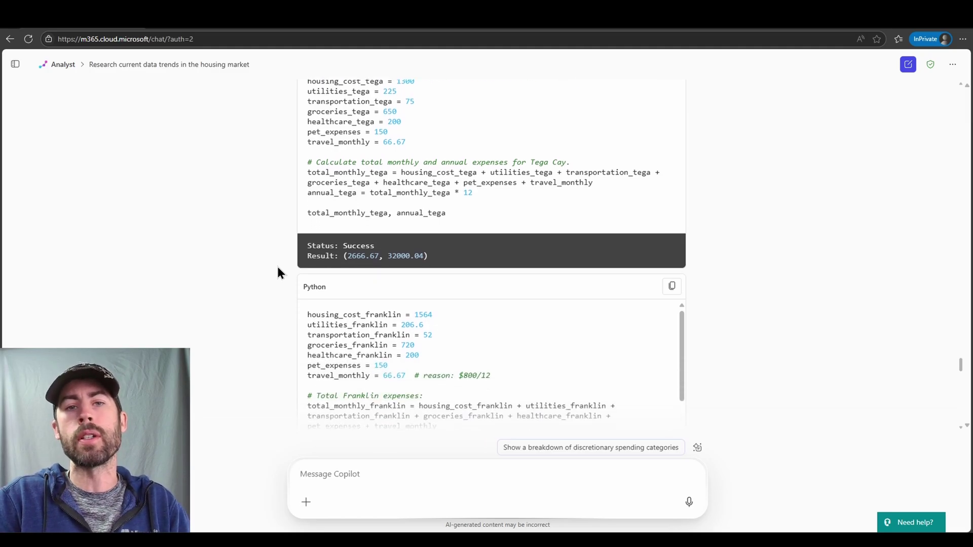
scroll(276, 263, down, 5)
Scroll through the monthly expenses table and the Discretionary Income section
scroll(275, 267, down, 6)
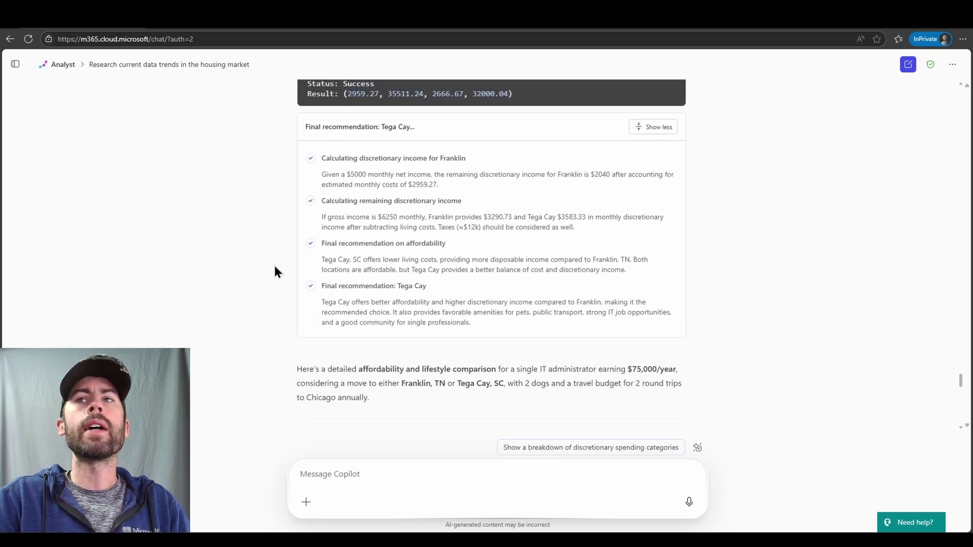
scroll(275, 272, down, 2)
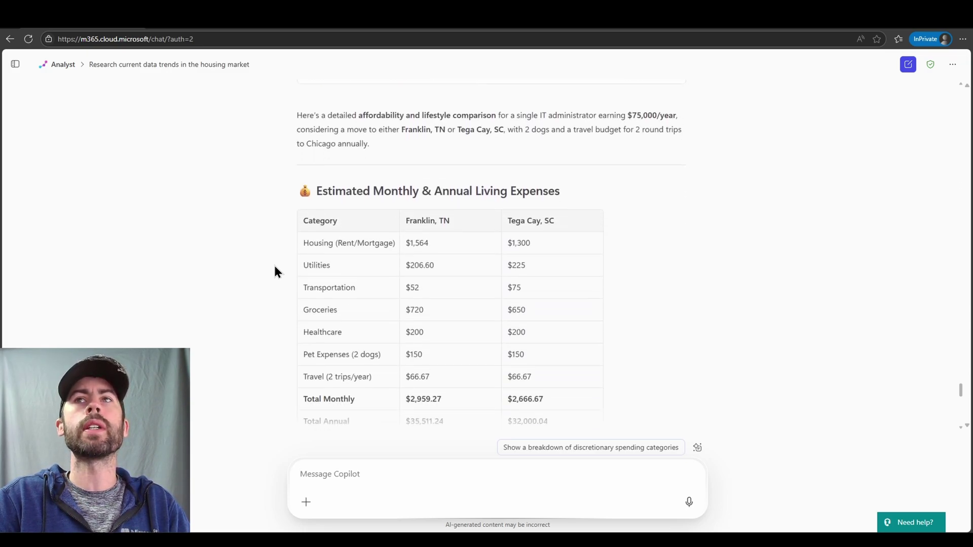
scroll(275, 267, down, 1)
scroll(274, 268, down, 1)
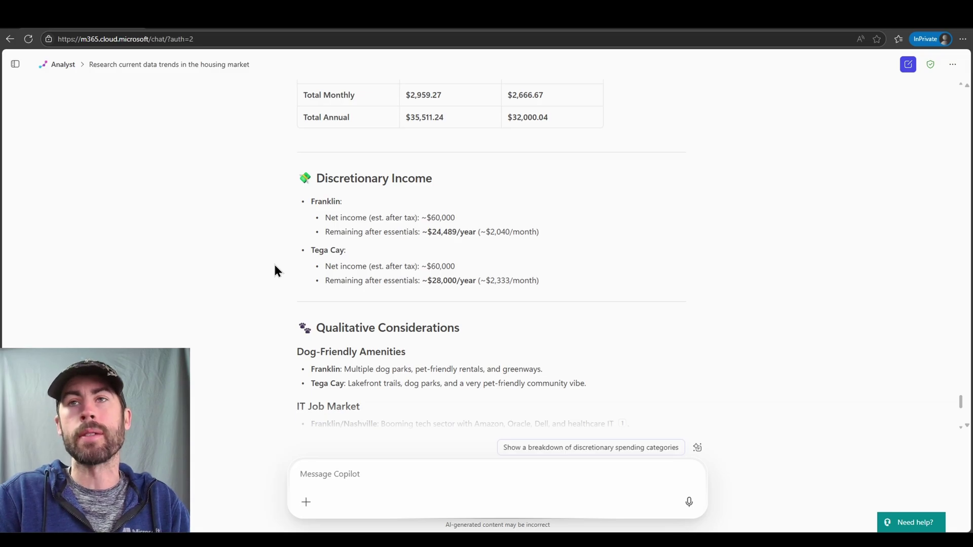
scroll(274, 265, down, 4)
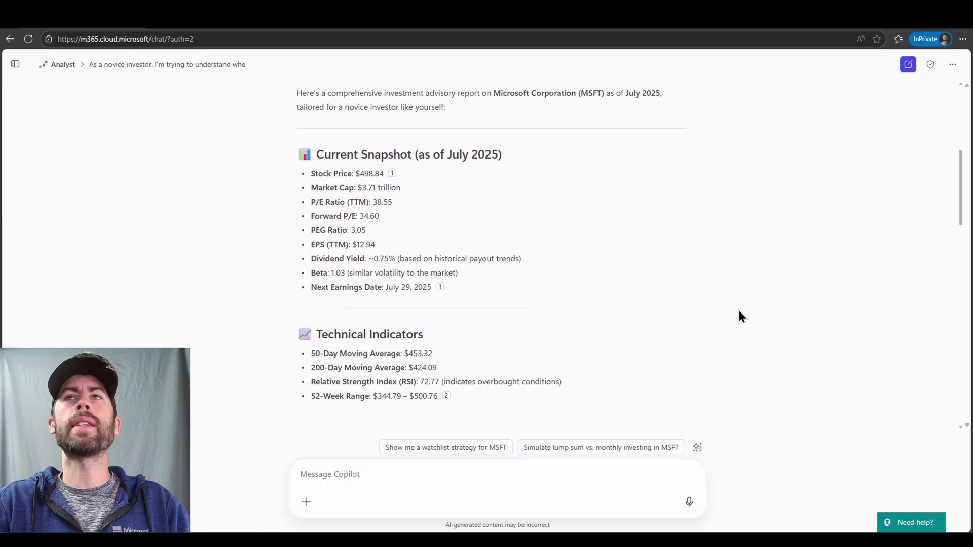
Scroll the MSFT report past the $440–$460 entry range and $450 buy-limit plan to the sources
scroll(738, 312, down, 1)
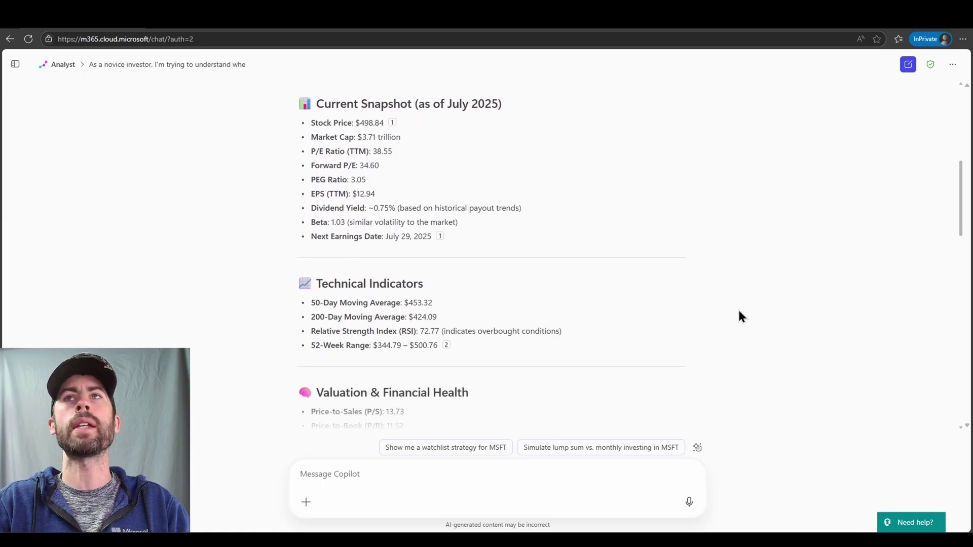
scroll(738, 312, down, 3)
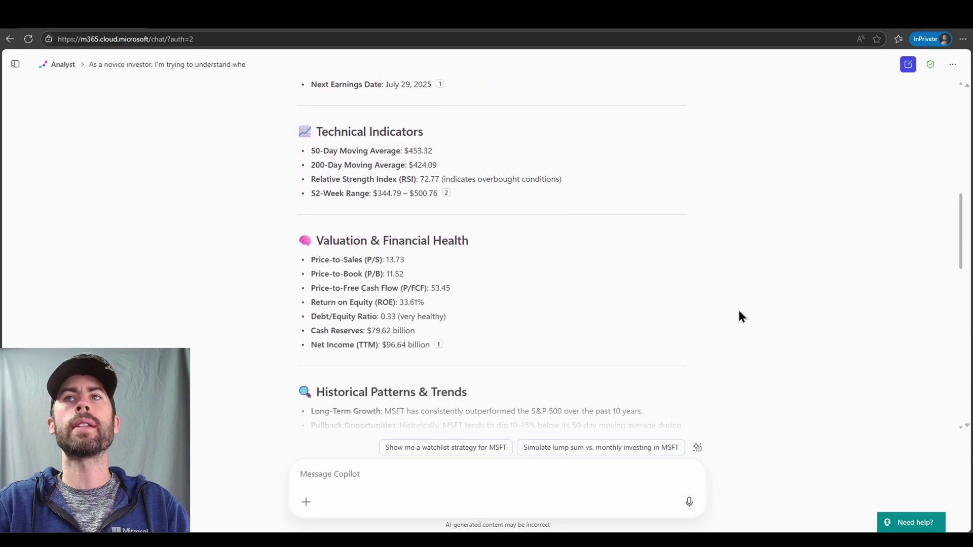
scroll(739, 311, down, 2)
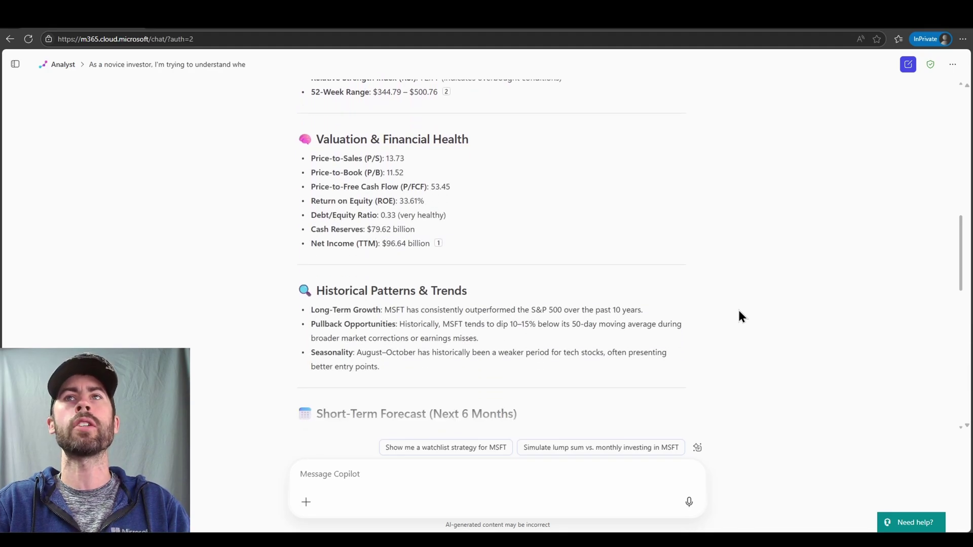
scroll(738, 311, down, 2)
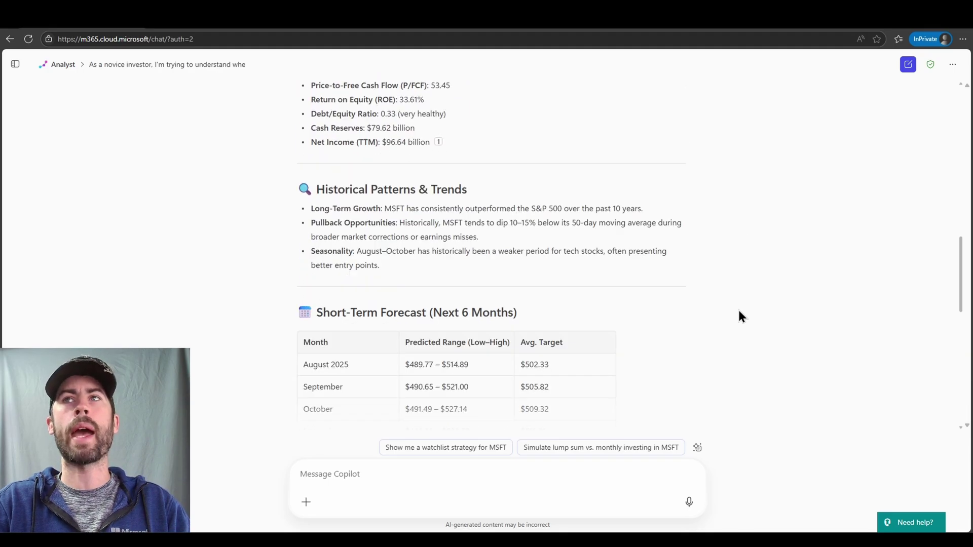
scroll(739, 311, down, 3)
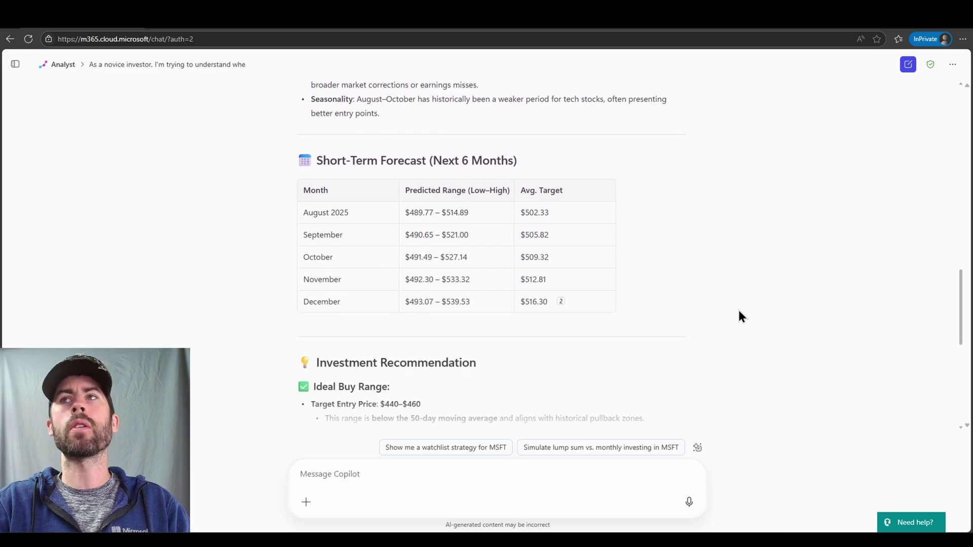
scroll(739, 311, down, 5)
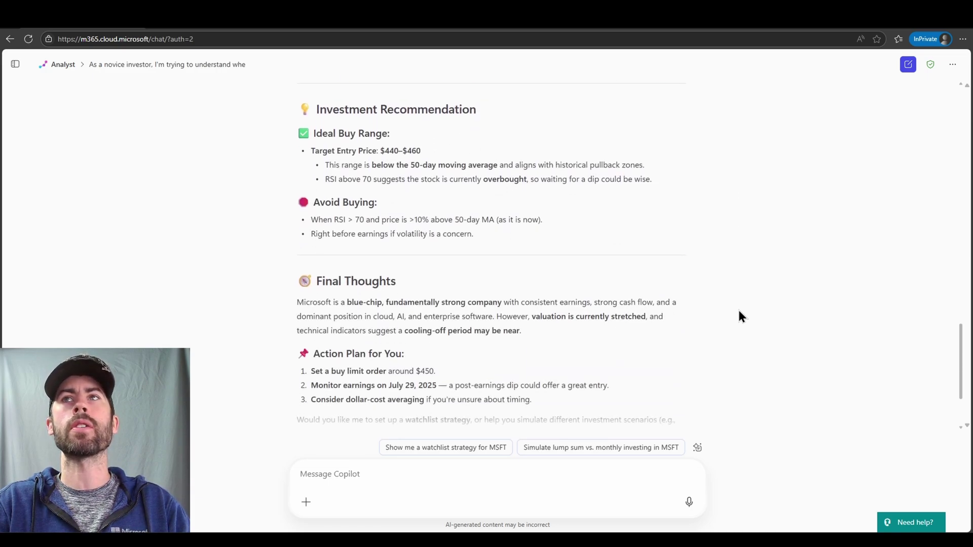
scroll(739, 316, down, 2)
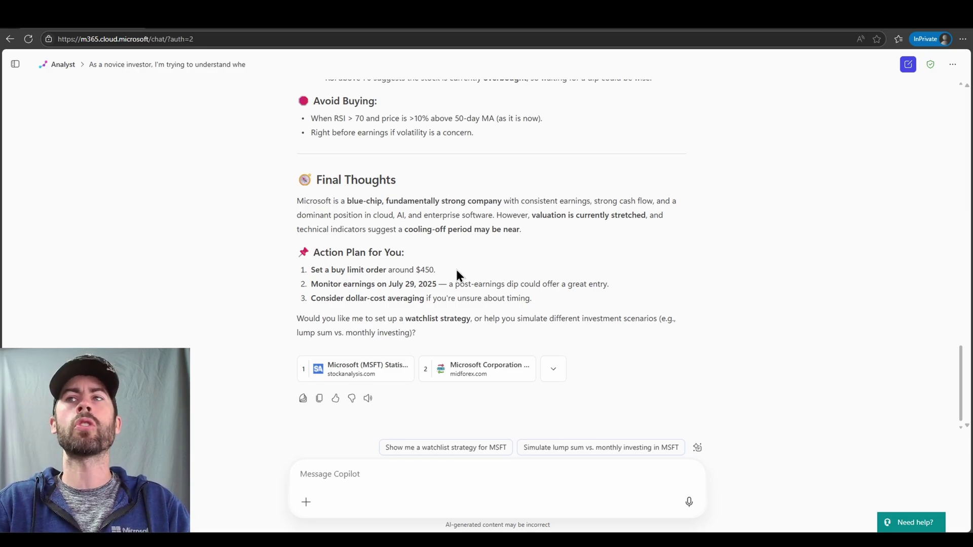
Paste the prompt for 20-year projections of $100,000 in Microsoft, Alphabet, Meta, Amazon and Berkshire Hathaway
text(Based on the current growth rate and trends you can identify in this data, forecast how much my money would grow in 20 years if I invested $100,000 in Microsoft stock based on today's price.)
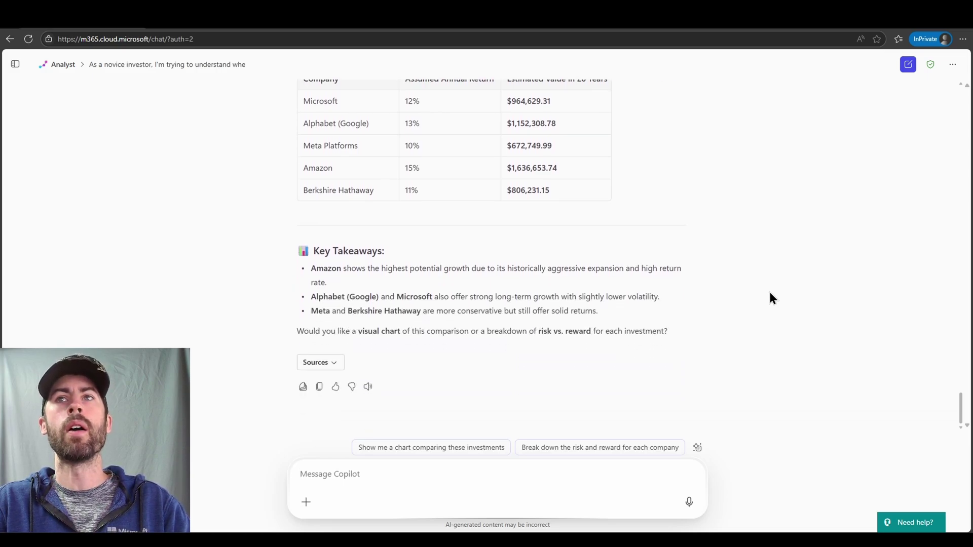
Request a bar chart of 20-year values and a per-company risk vs. reward breakdown, then paste the collectibles prompt
text(Provide a visual comparison chart and a breakdown of risk vs. reward for each investment.)
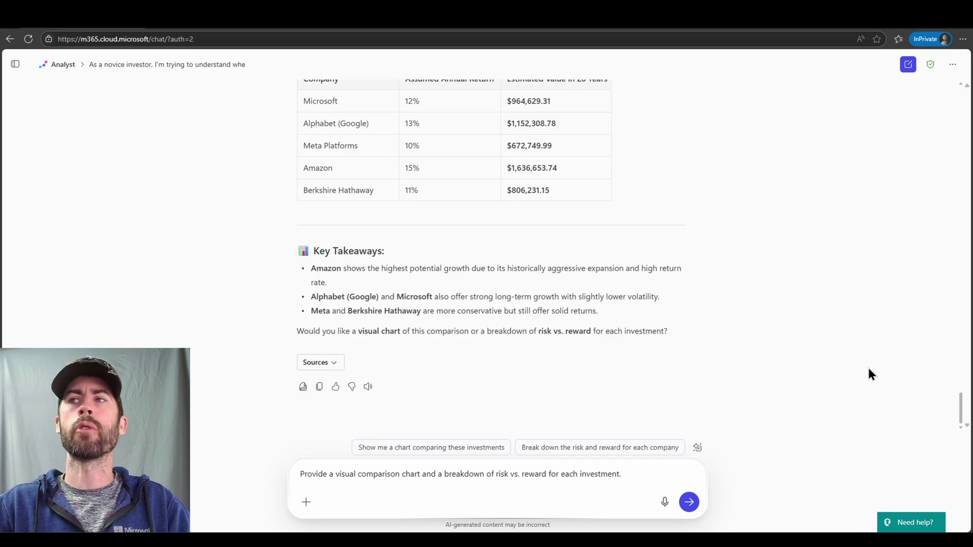
click(697, 502)
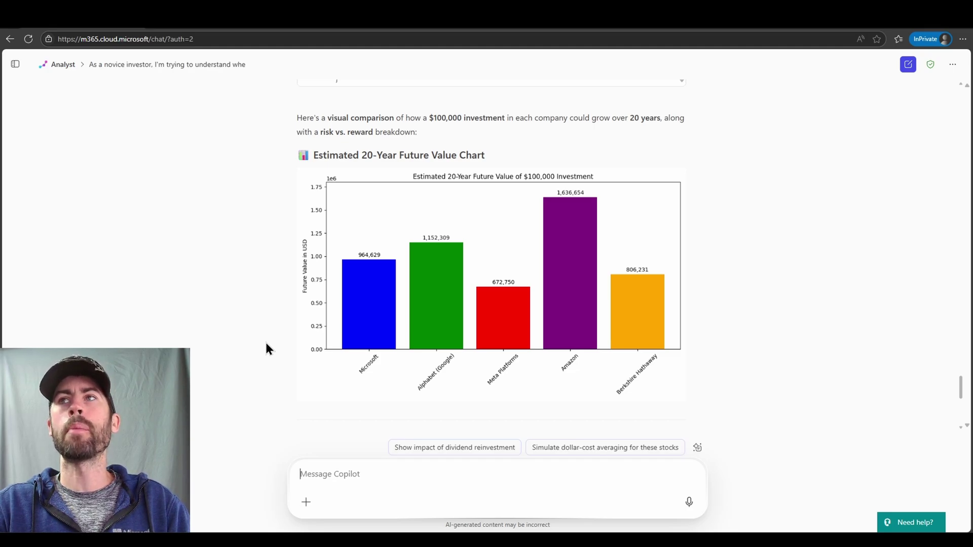
scroll(266, 344, down, 5)
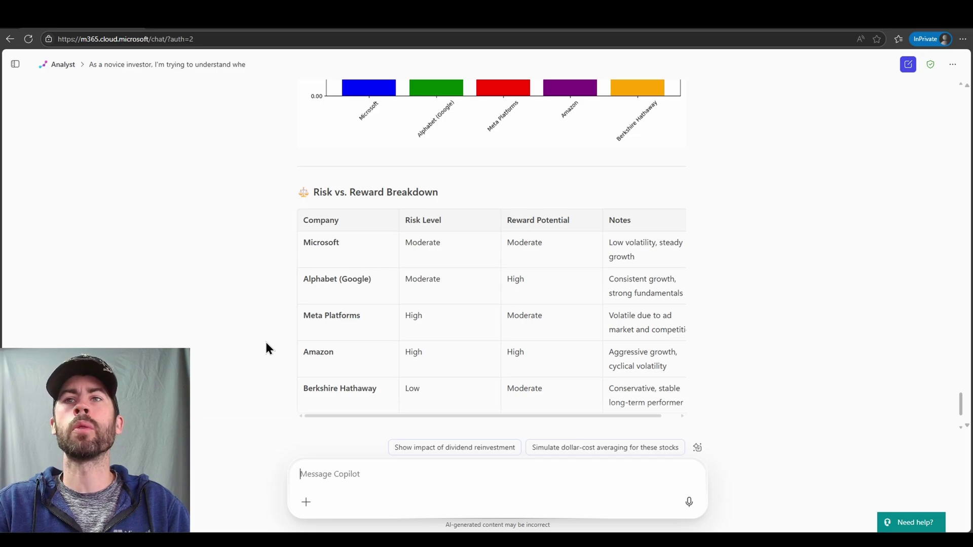
key(ctrl+v)
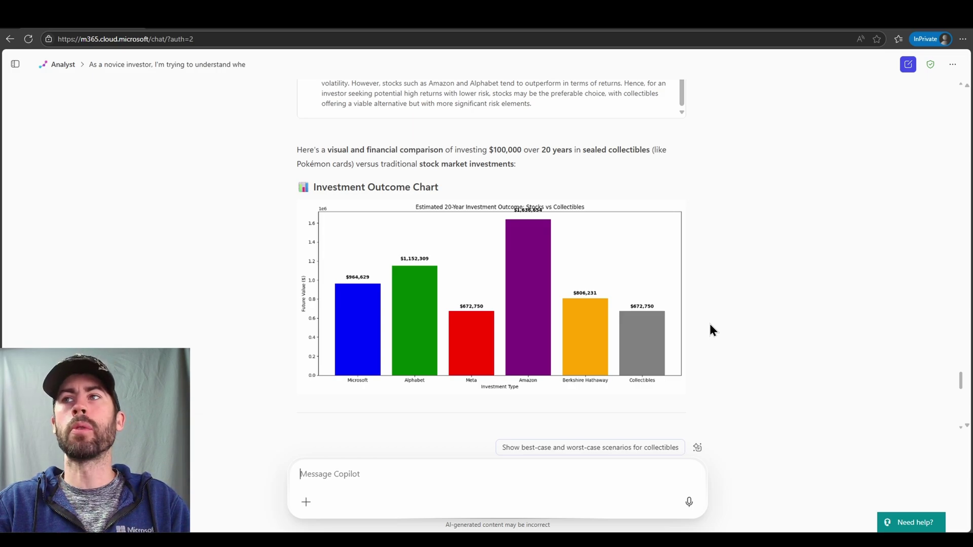
Scroll through the collectibles-vs-stocks answer down to its Summary and Sources
scroll(710, 324, down, 6)
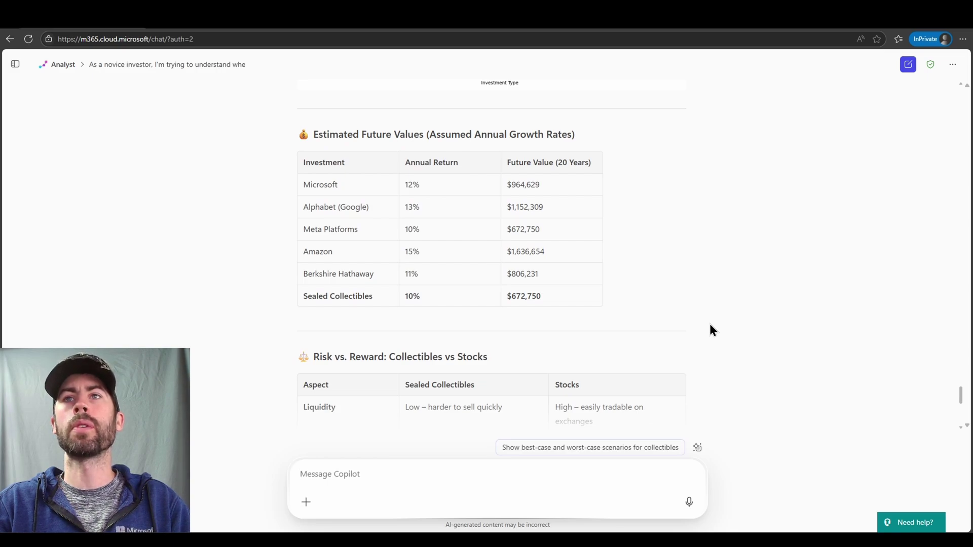
scroll(710, 325, down, 4)
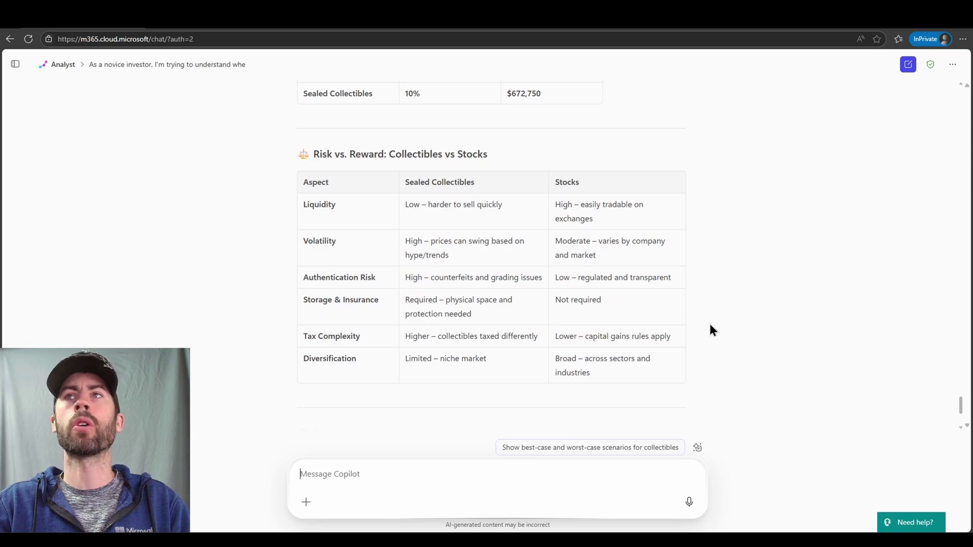
scroll(709, 324, down, 1)
scroll(710, 324, down, 3)
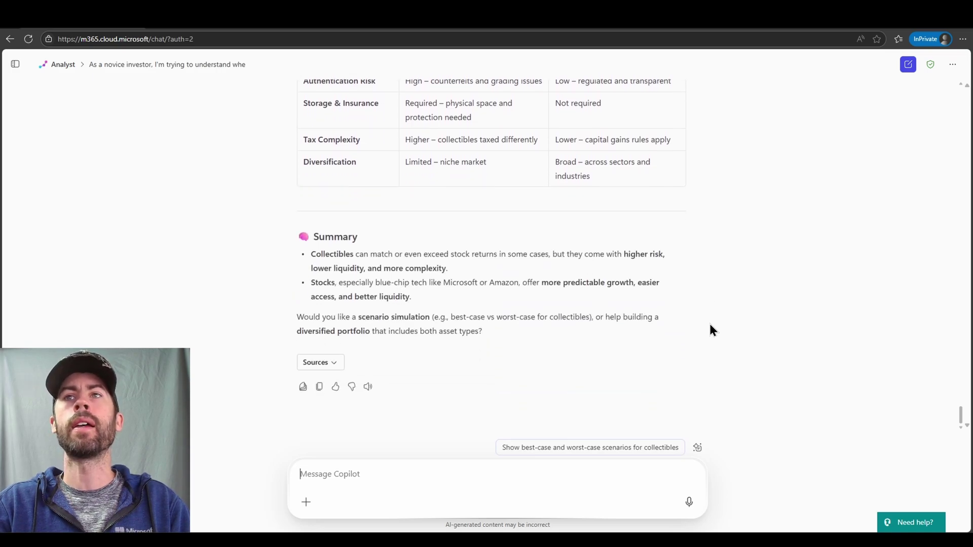